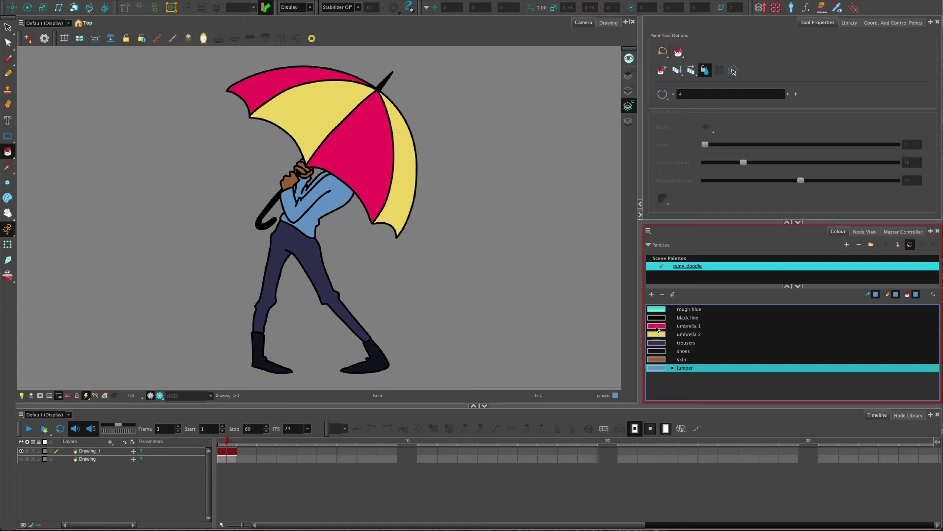
# Step: Turn umbrella 1 into a pink gradient with a darker left stop and a lighter added stop
pyautogui.doubleClick(656, 326)
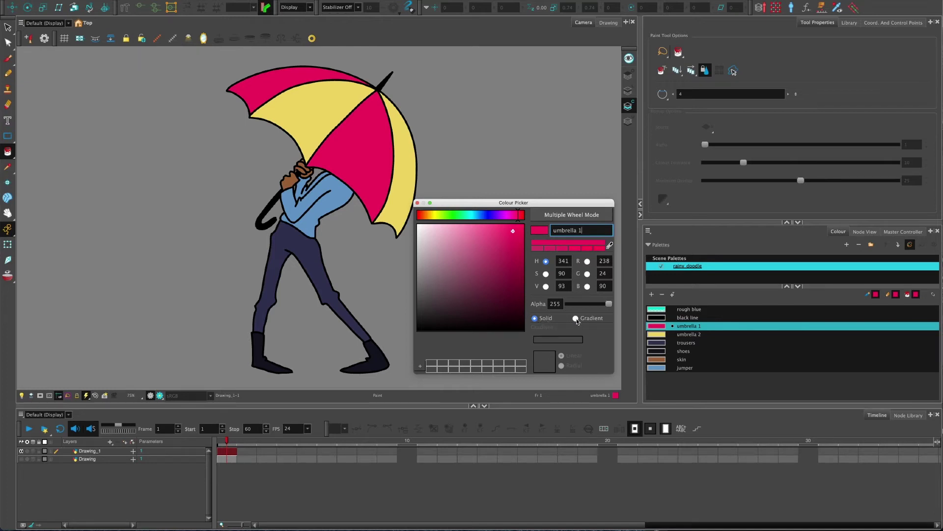
pyautogui.click(576, 319)
pyautogui.click(533, 346)
pyautogui.moveTo(513, 231); pyautogui.dragTo(518, 259)
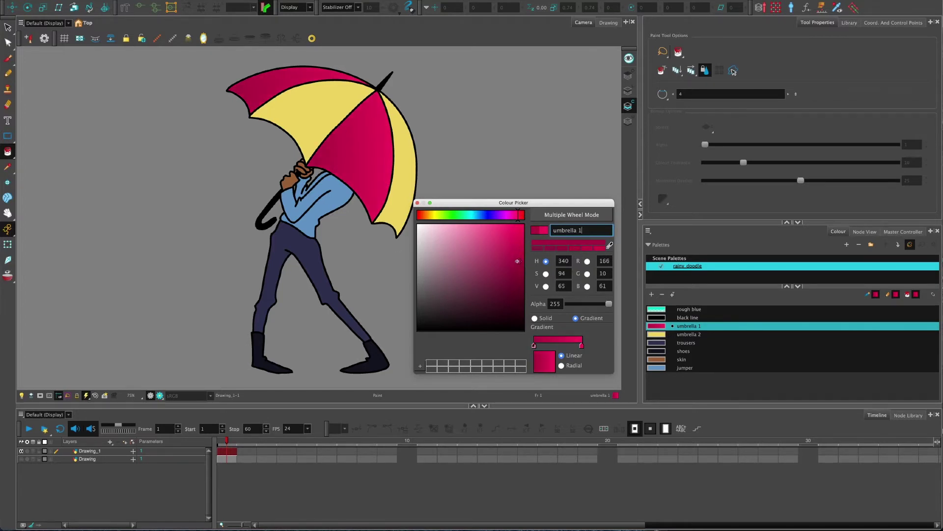
pyautogui.click(564, 346)
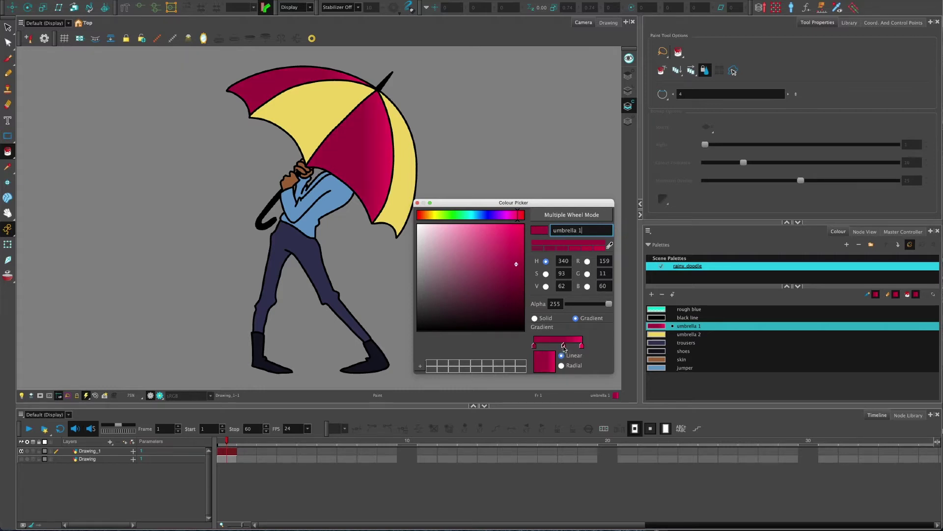
pyautogui.moveTo(565, 348); pyautogui.dragTo(560, 361)
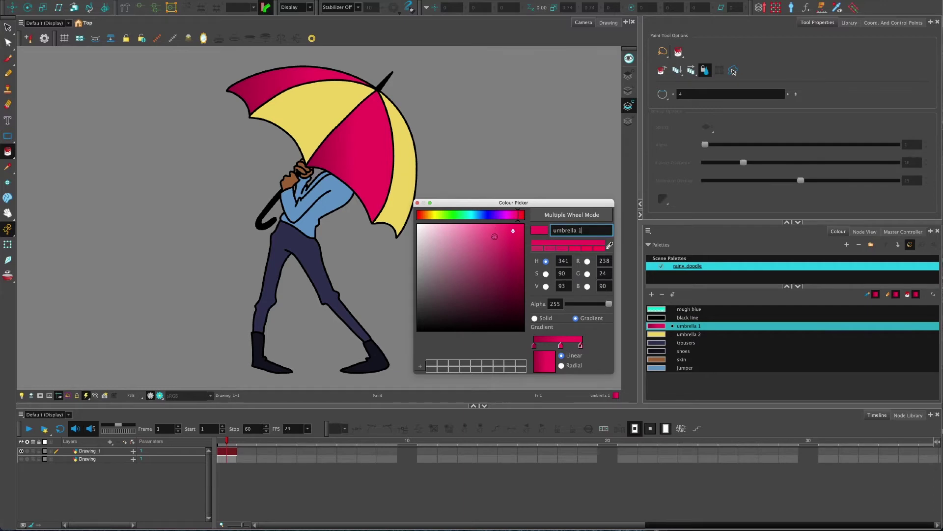
pyautogui.moveTo(495, 237)
pyautogui.mouseDown()
pyautogui.moveTo(470, 233)
pyautogui.moveTo(480, 226)
pyautogui.mouseUp()
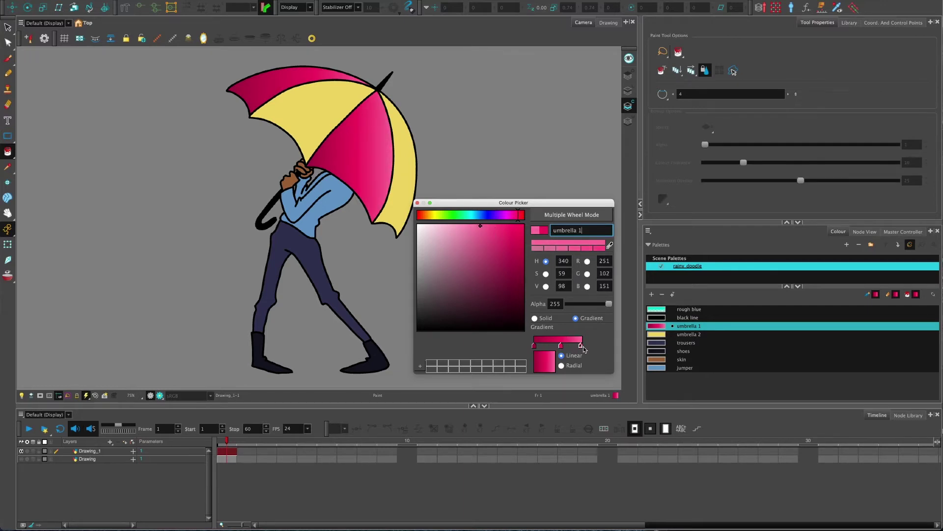
# Step: Slide the middle pink gradient stop left and set the gradient type to Radial
pyautogui.click(563, 347)
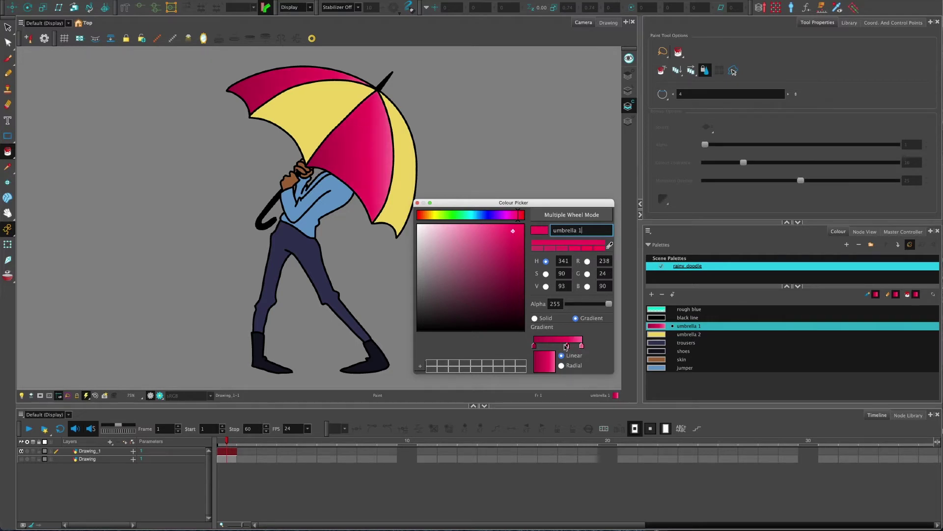
pyautogui.moveTo(565, 347); pyautogui.dragTo(555, 348)
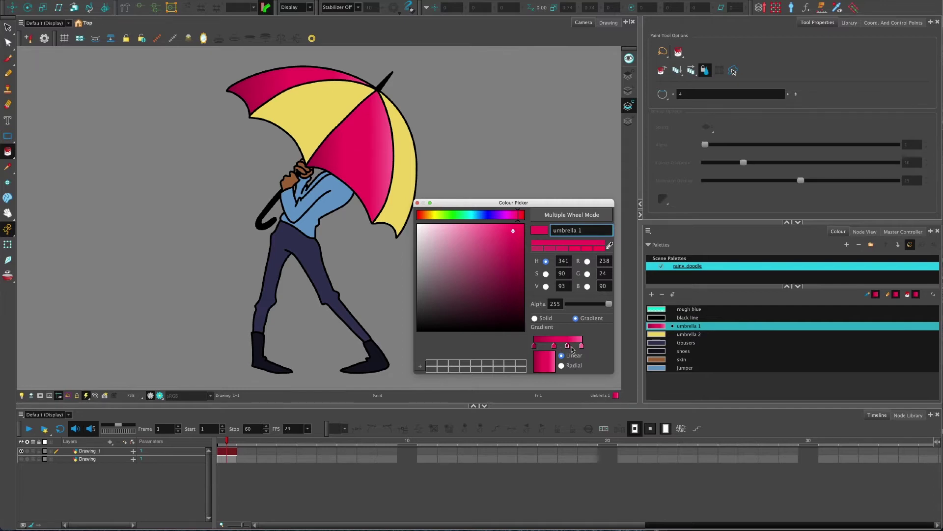
pyautogui.moveTo(571, 347); pyautogui.dragTo(573, 347)
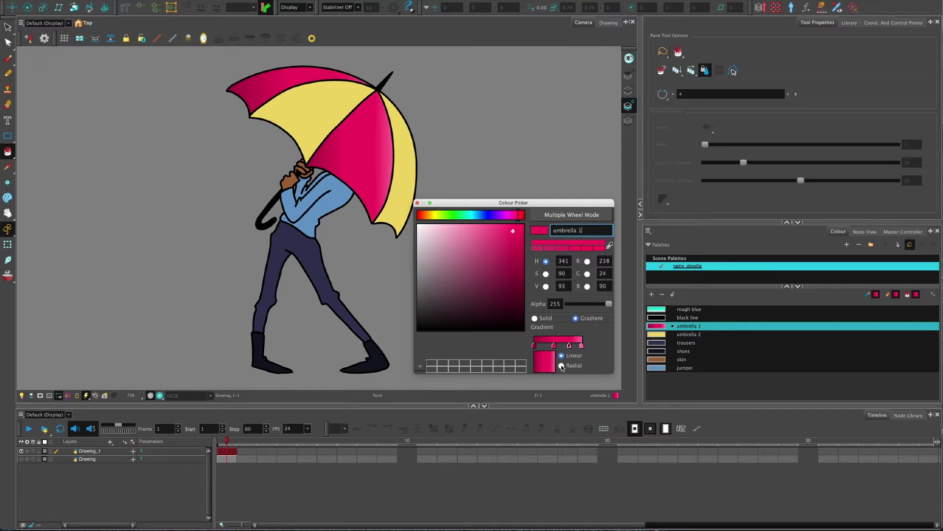
pyautogui.click(561, 365)
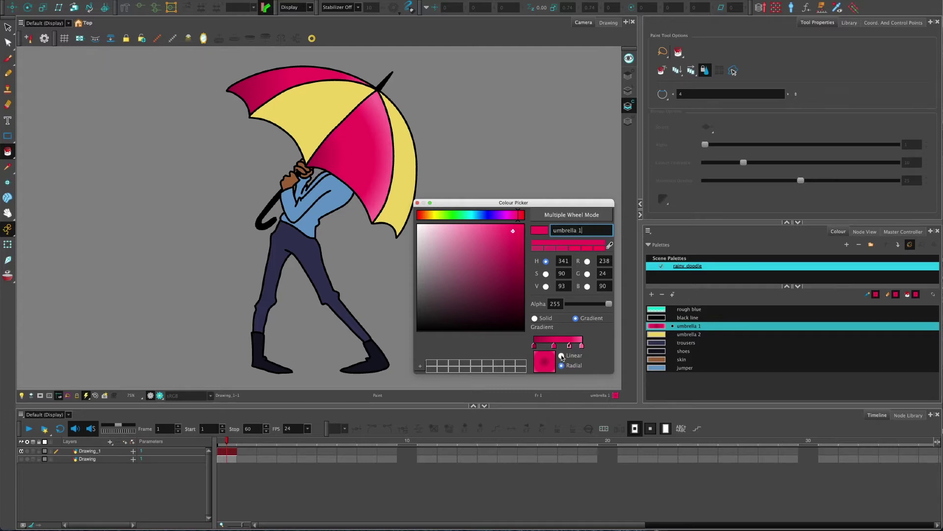
pyautogui.click(561, 356)
pyautogui.click(561, 356)
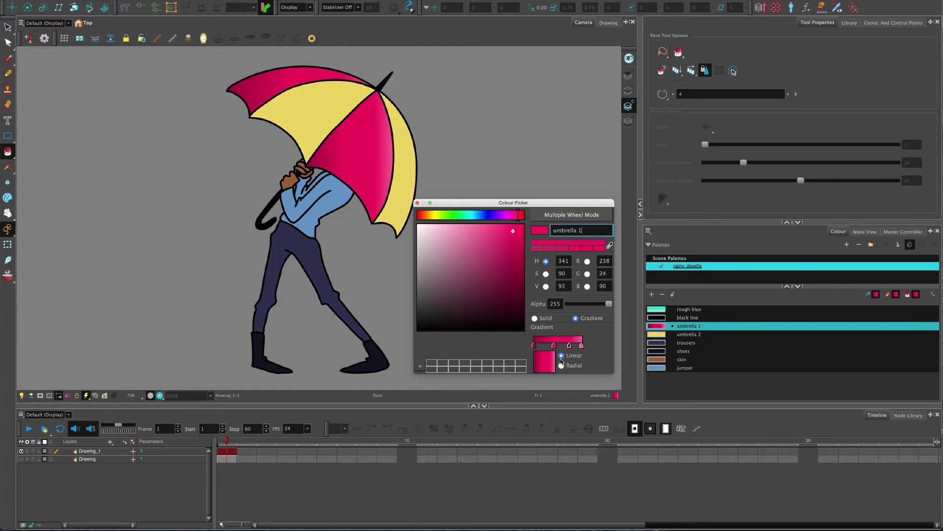
pyautogui.click(562, 366)
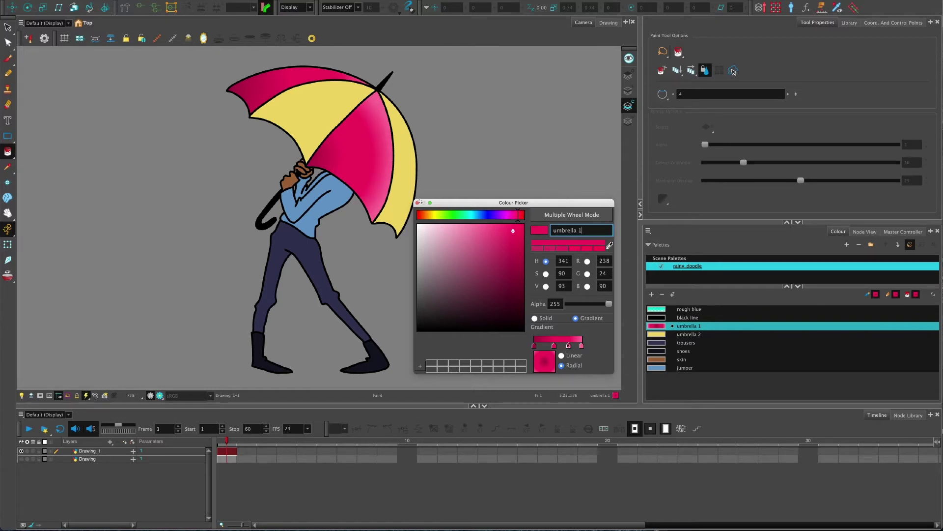
# Step: Close the umbrella 1 picker and make umbrella 2 a warmer orange-yellow gradient
pyautogui.click(417, 204)
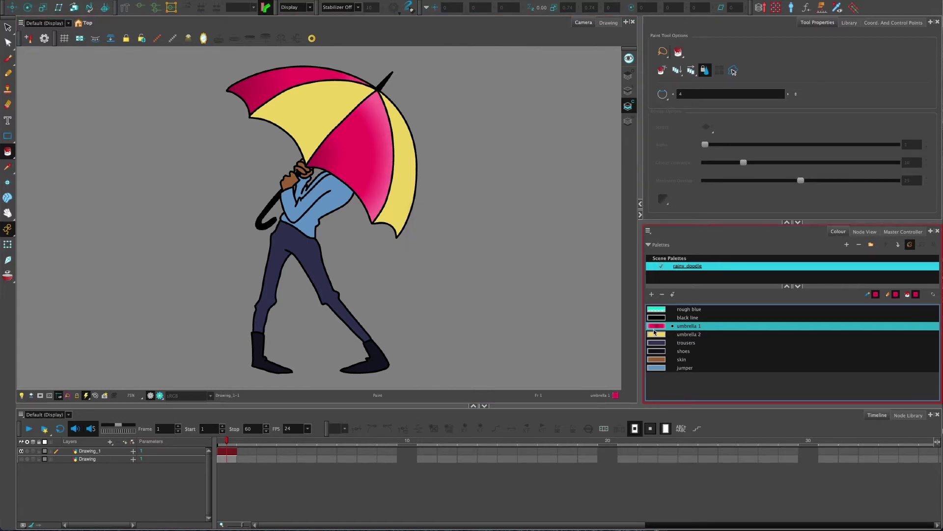
pyautogui.doubleClick(656, 336)
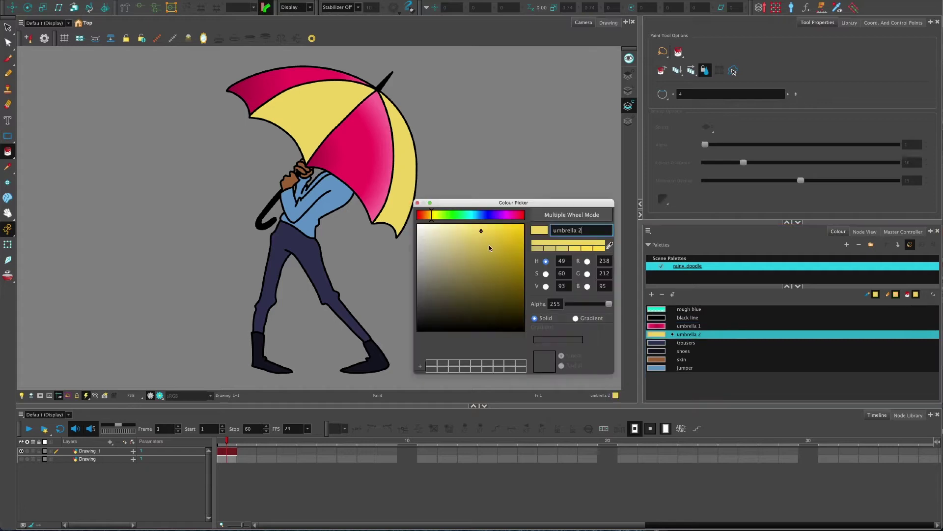
pyautogui.click(576, 320)
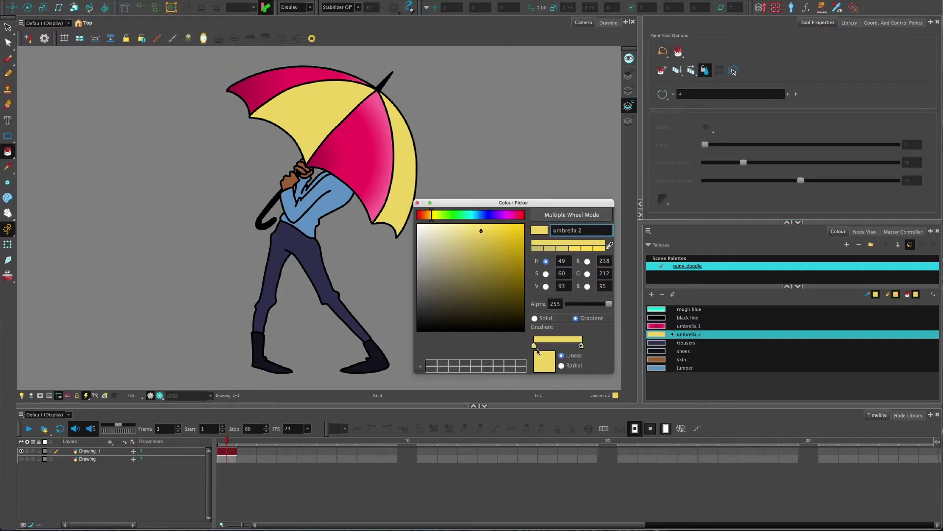
pyautogui.click(430, 216)
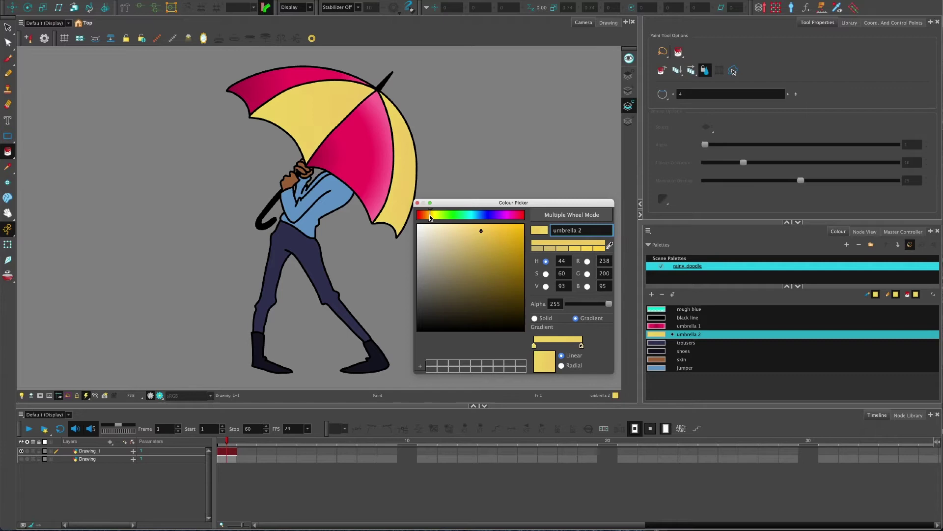
pyautogui.moveTo(482, 231); pyautogui.dragTo(502, 236)
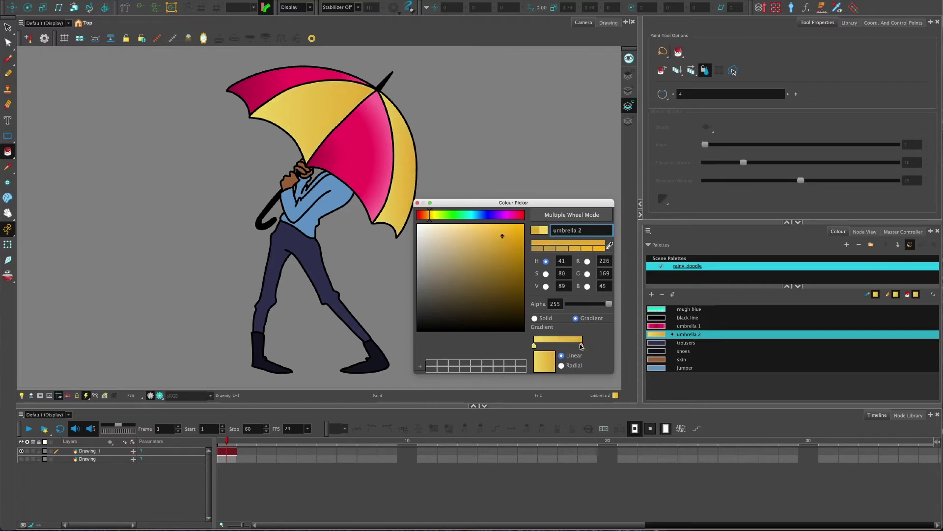
# Step: Add two stops to the yellow gradient, lightening one and enriching the end stop
pyautogui.moveTo(579, 346); pyautogui.dragTo(549, 347)
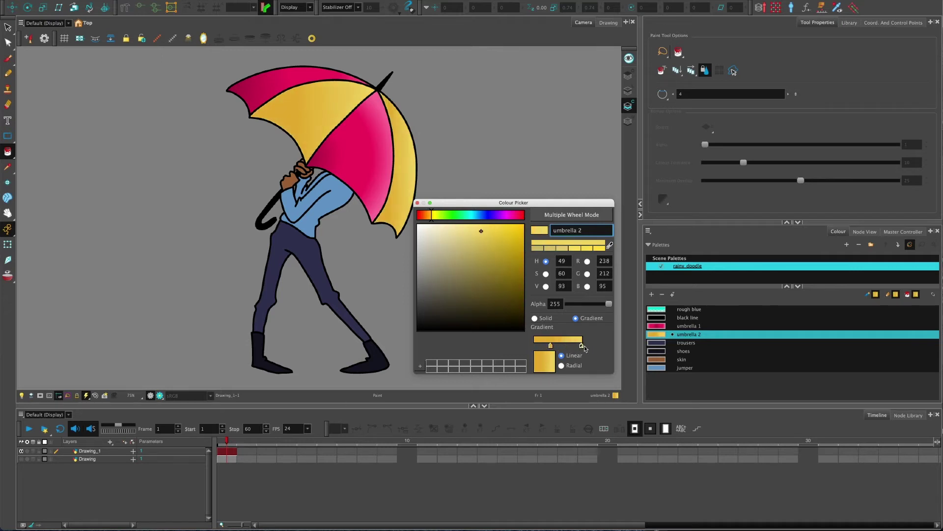
pyautogui.hotkey('ctrl', 'z')
pyautogui.hotkey('ctrl', 'z')
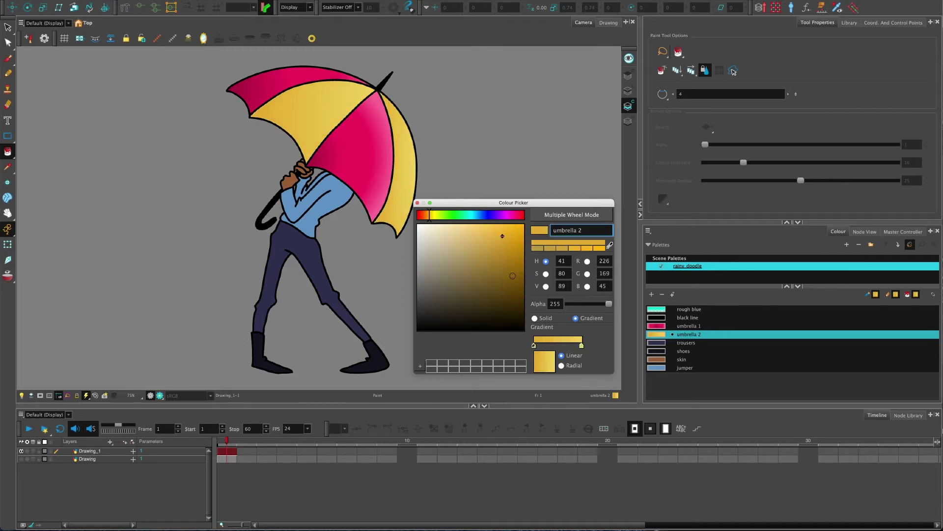
pyautogui.moveTo(581, 346); pyautogui.dragTo(575, 347)
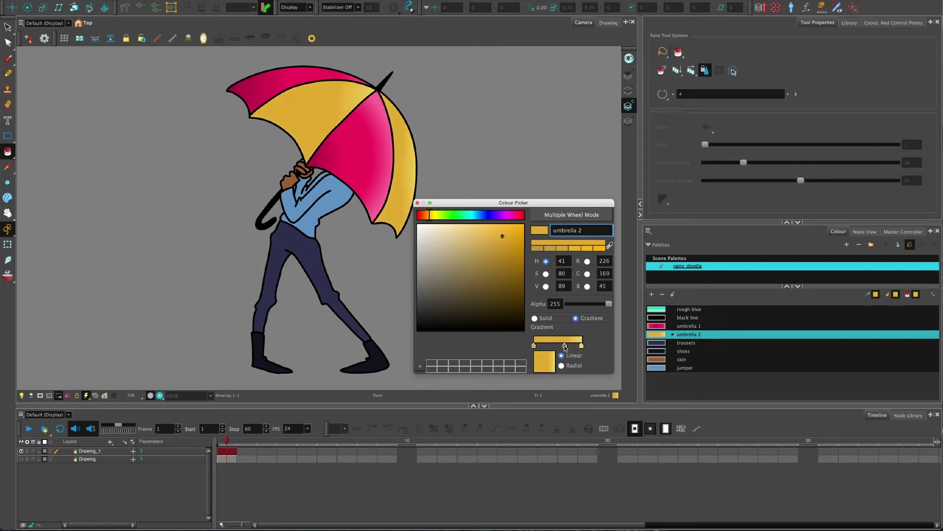
pyautogui.hotkey('ctrl', 'z')
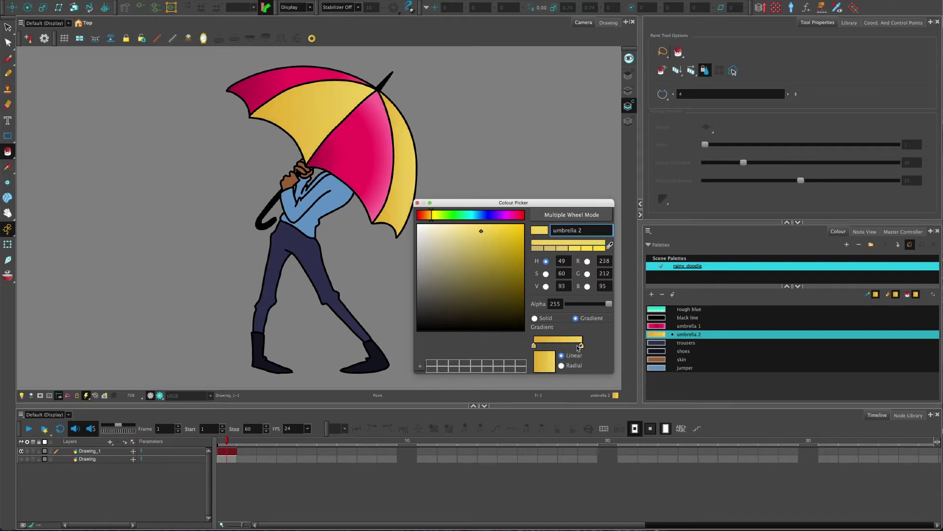
pyautogui.click(561, 345)
pyautogui.click(574, 346)
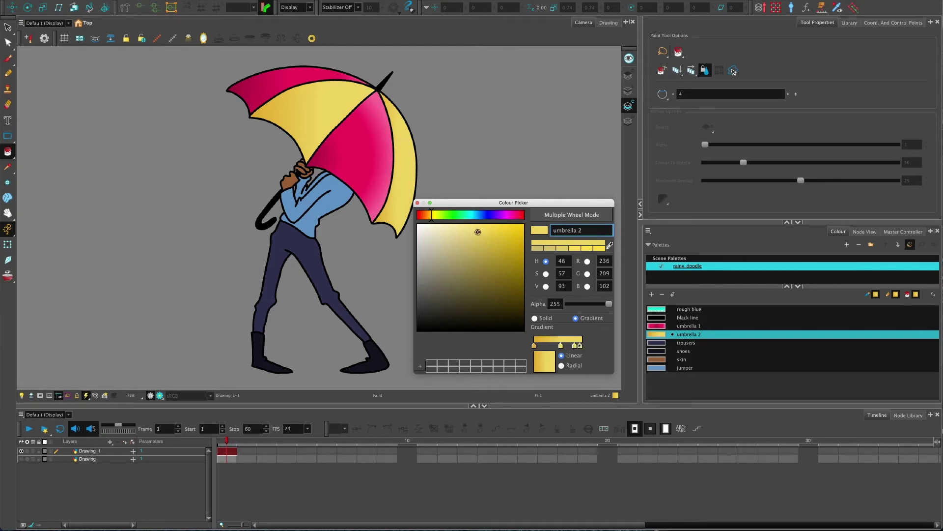
pyautogui.moveTo(469, 231); pyautogui.dragTo(450, 230)
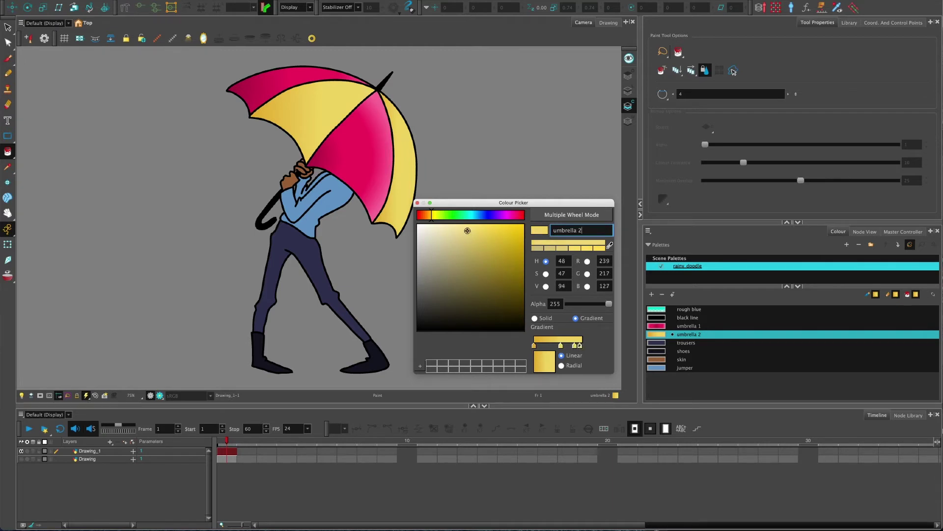
pyautogui.click(580, 345)
pyautogui.moveTo(577, 347); pyautogui.dragTo(561, 349)
# Step: Deepen a yellow gradient stop toward a more orange tone
pyautogui.moveTo(479, 199); pyautogui.dragTo(483, 195)
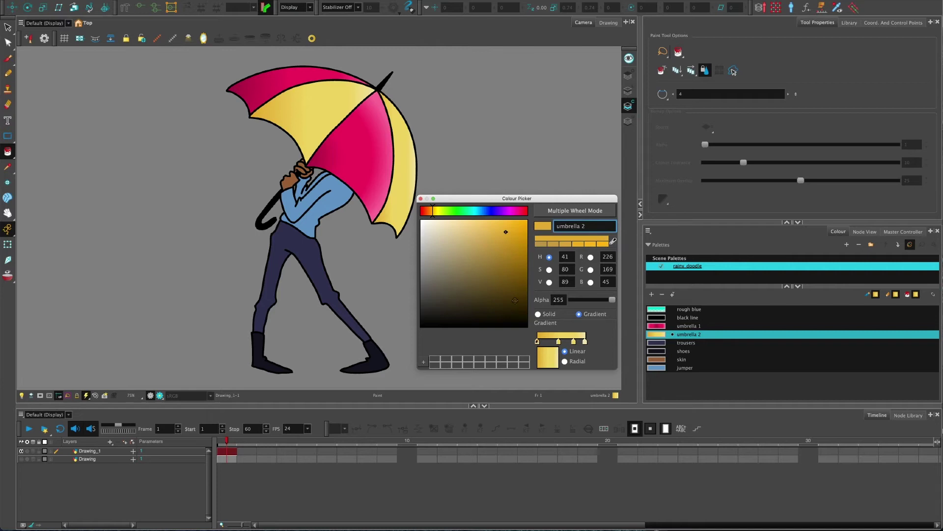
pyautogui.click(538, 343)
pyautogui.click(509, 234)
pyautogui.click(421, 199)
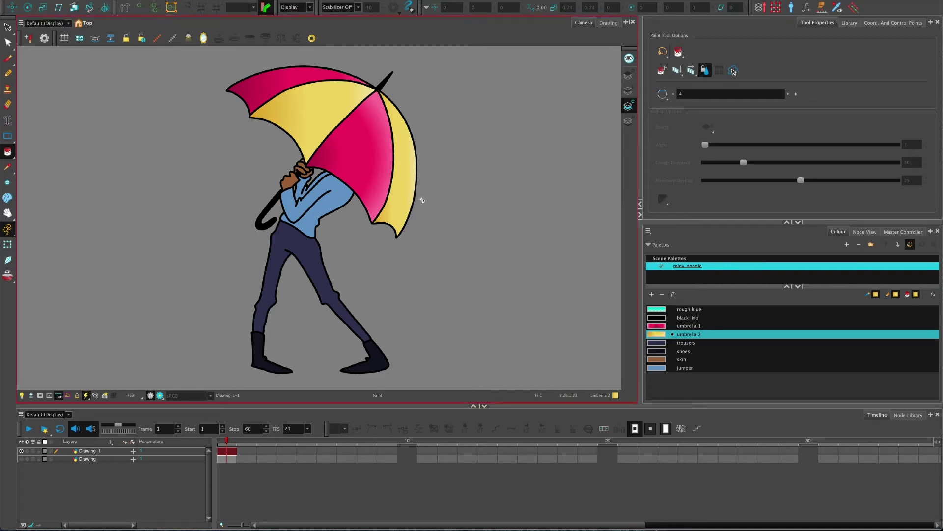
# Step: Set the umbrella 2 gradient to Radial and close the colour editor
pyautogui.doubleClick(655, 336)
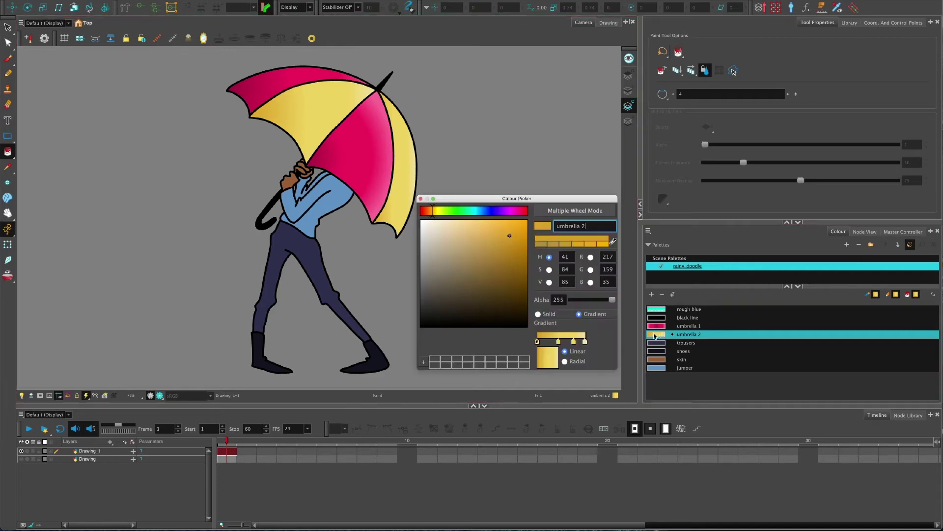
pyautogui.click(573, 362)
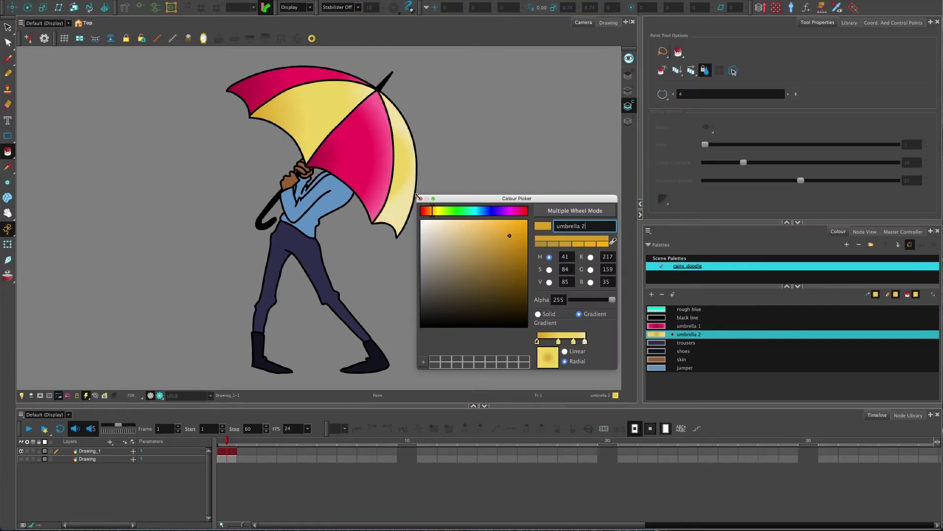
pyautogui.click(574, 342)
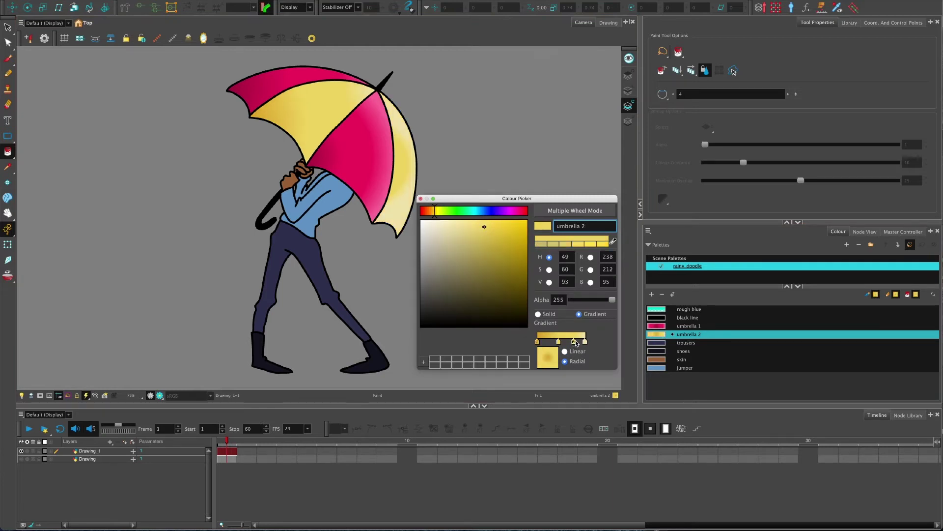
pyautogui.click(420, 199)
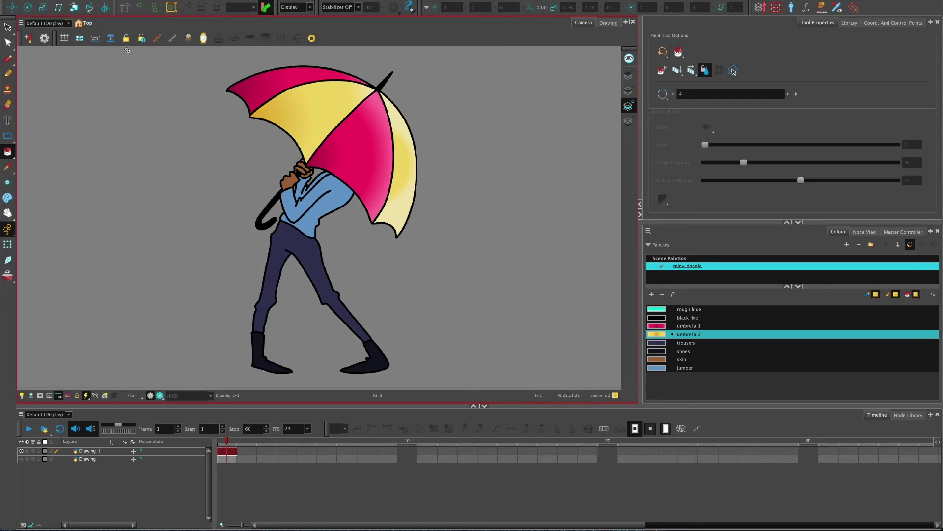
# Step: Move, skew and rotate the yellow panel's radial gradient with Edit Gradient/Texture
pyautogui.click(9, 45)
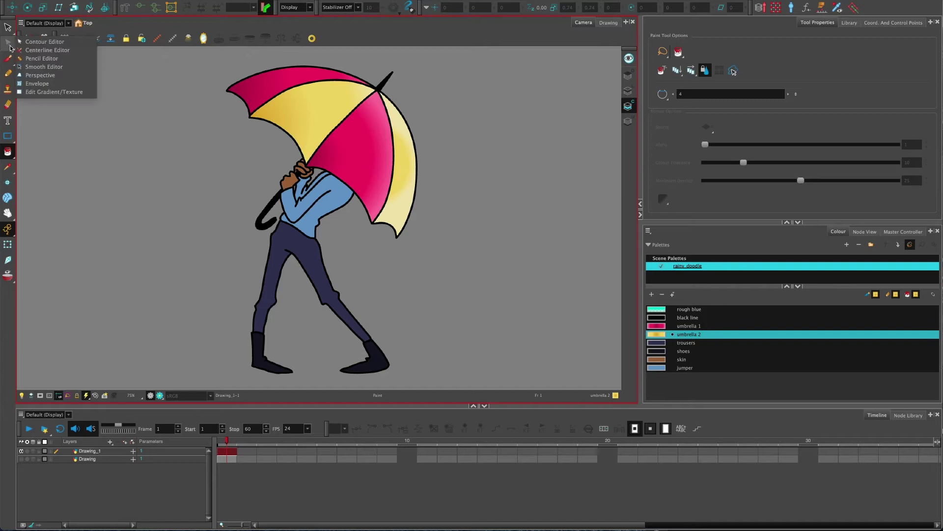
pyautogui.click(64, 92)
pyautogui.click(335, 100)
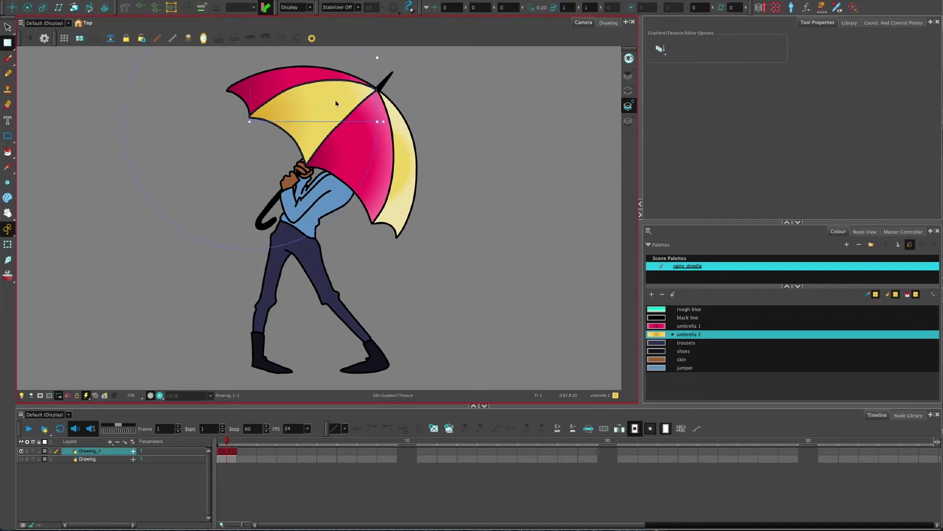
pyautogui.moveTo(225, 138)
pyautogui.mouseDown()
pyautogui.moveTo(231, 180)
pyautogui.moveTo(243, 176)
pyautogui.mouseUp()
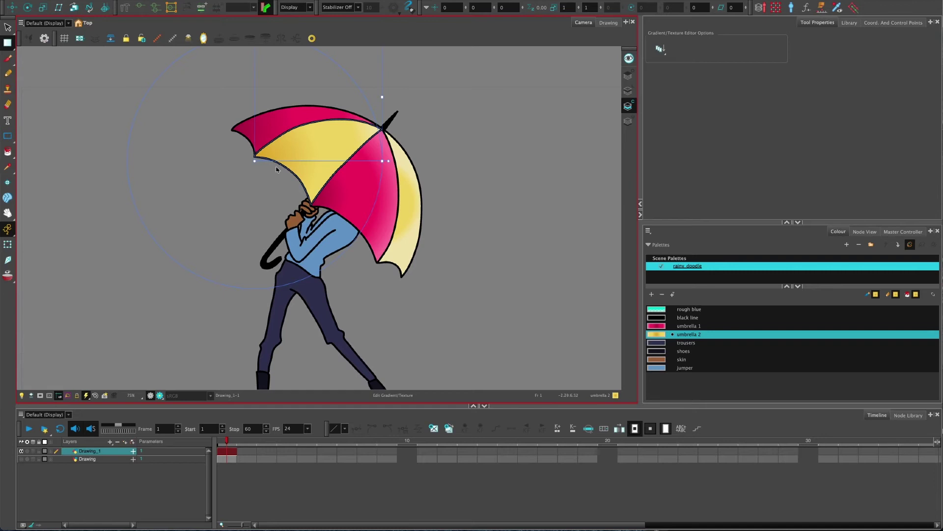
pyautogui.moveTo(256, 161); pyautogui.dragTo(415, 88)
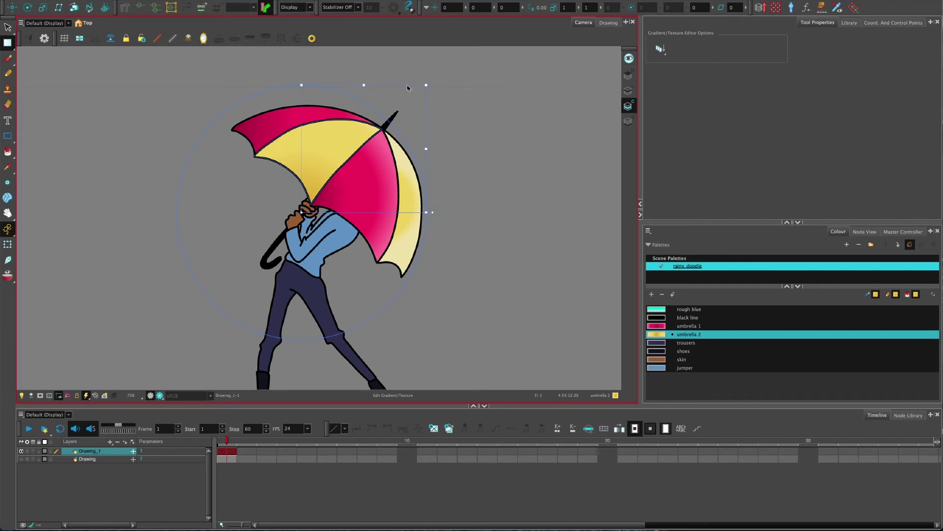
pyautogui.moveTo(364, 86); pyautogui.dragTo(348, 86)
pyautogui.moveTo(432, 213); pyautogui.dragTo(422, 163)
pyautogui.moveTo(300, 215); pyautogui.dragTo(296, 229)
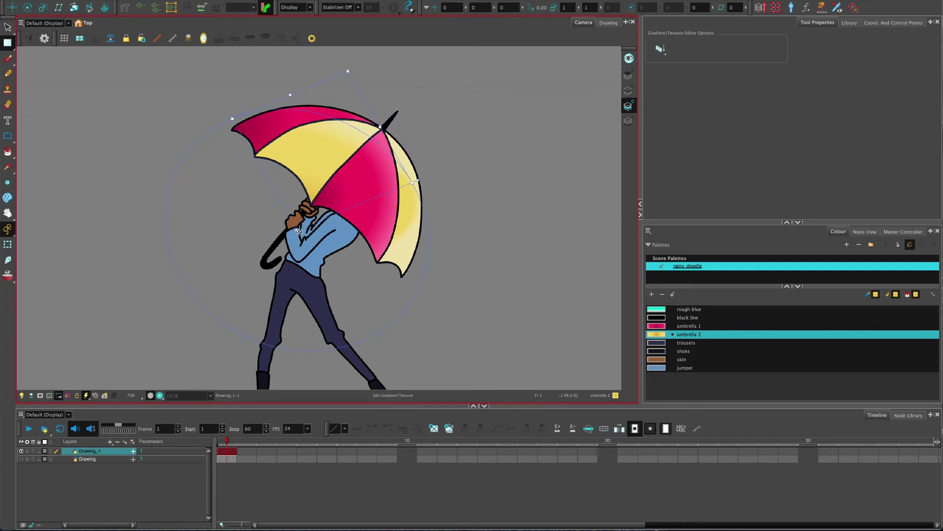
# Step: Preview the shading, then rotate, enlarge and nudge the yellow gradient to fit the canopy
pyautogui.click(310, 157)
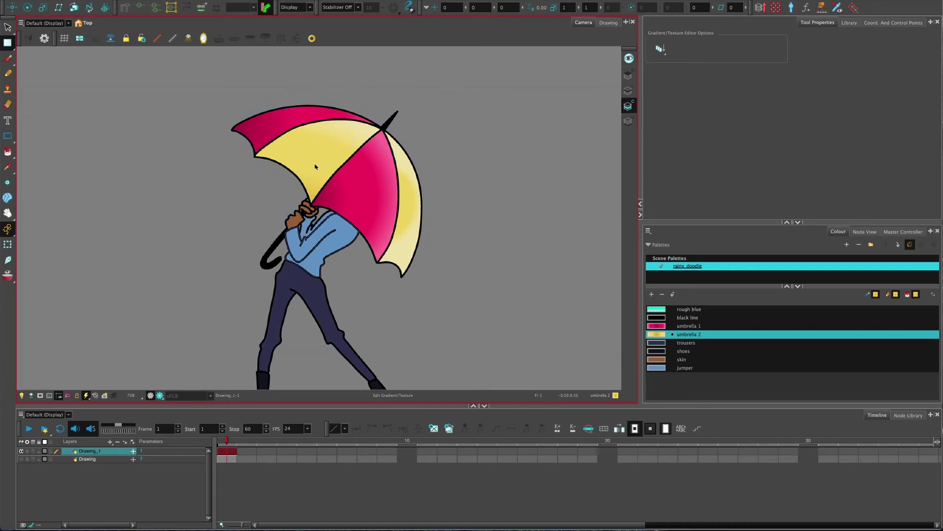
pyautogui.click(315, 167)
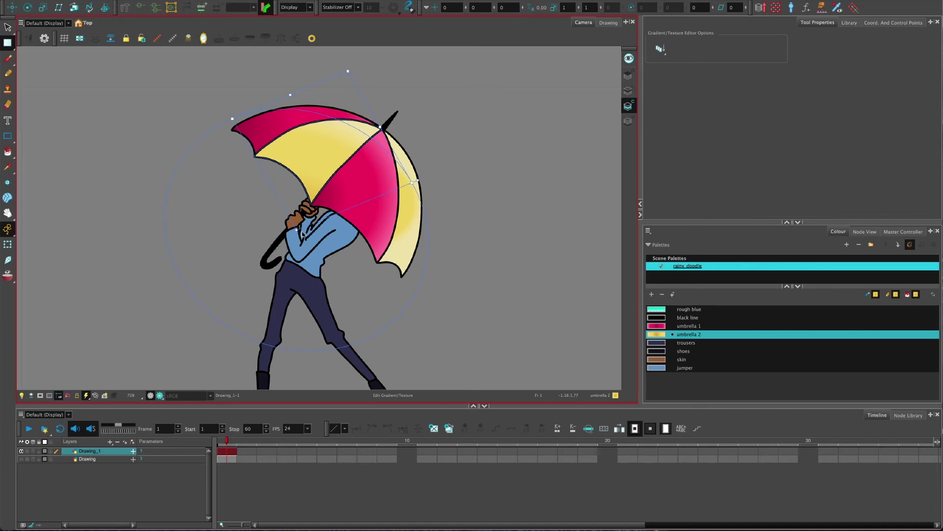
pyautogui.click(303, 232)
pyautogui.click(302, 146)
pyautogui.moveTo(299, 232); pyautogui.dragTo(305, 235)
pyautogui.moveTo(357, 74); pyautogui.dragTo(362, 56)
pyautogui.moveTo(297, 84); pyautogui.dragTo(314, 65)
pyautogui.moveTo(439, 178); pyautogui.dragTo(444, 212)
pyautogui.moveTo(304, 235); pyautogui.dragTo(310, 236)
pyautogui.click(9, 29)
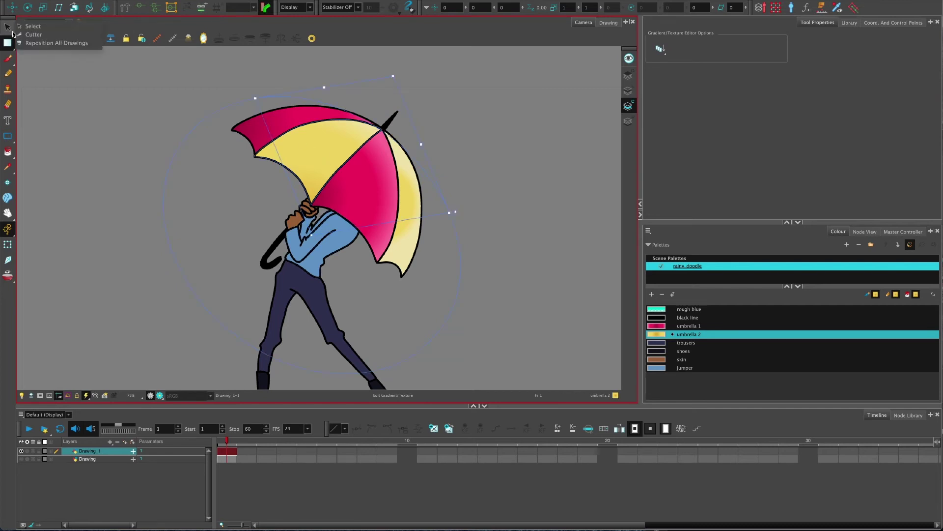
# Step: Enable Use Stored Colour Gradient for the Paint tool and repaint the yellow panels
pyautogui.click(29, 28)
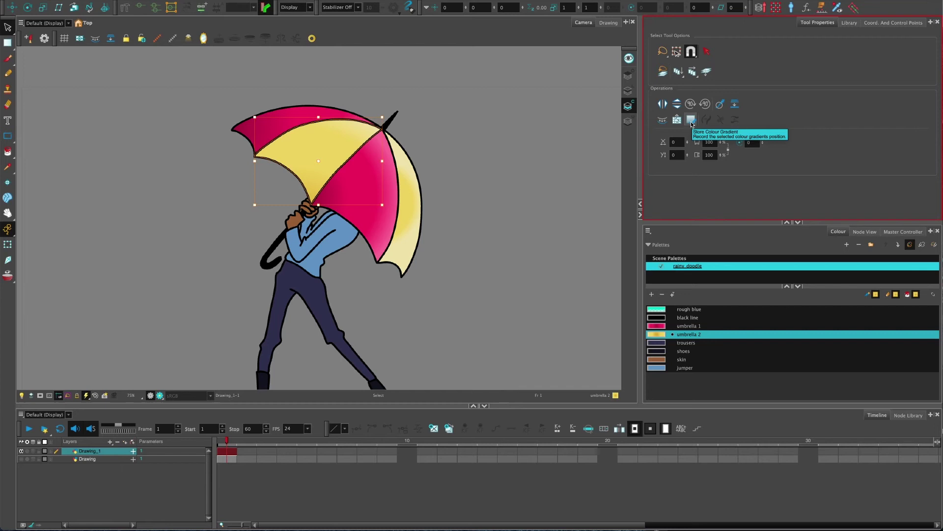
pyautogui.click(7, 151)
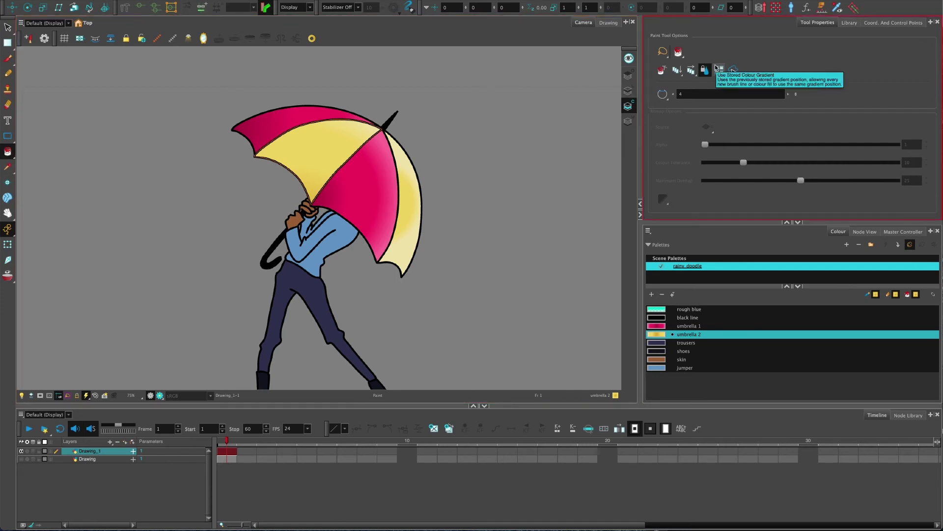
pyautogui.click(718, 70)
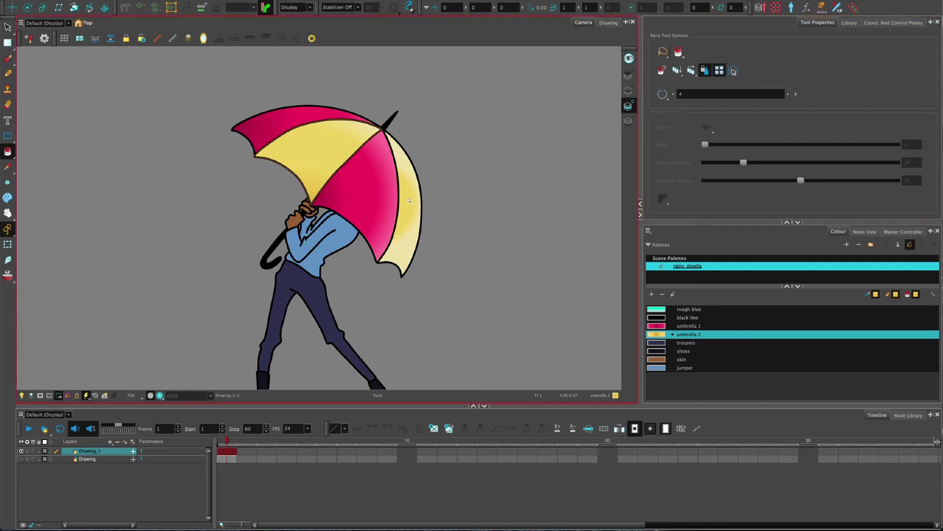
pyautogui.click(407, 233)
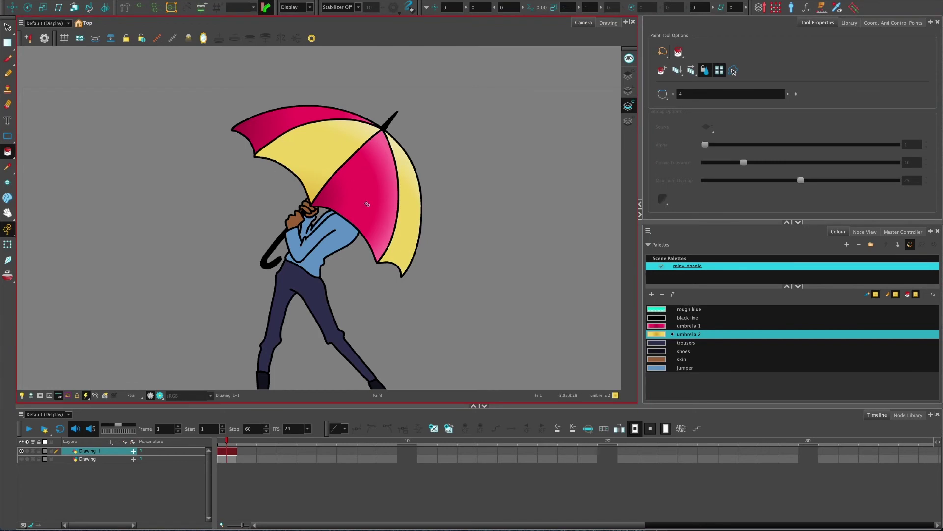
# Step: With umbrella 1 selected, enlarge the pink panel's gradient box and move its centre down-right
pyautogui.click(653, 325)
pyautogui.click(8, 43)
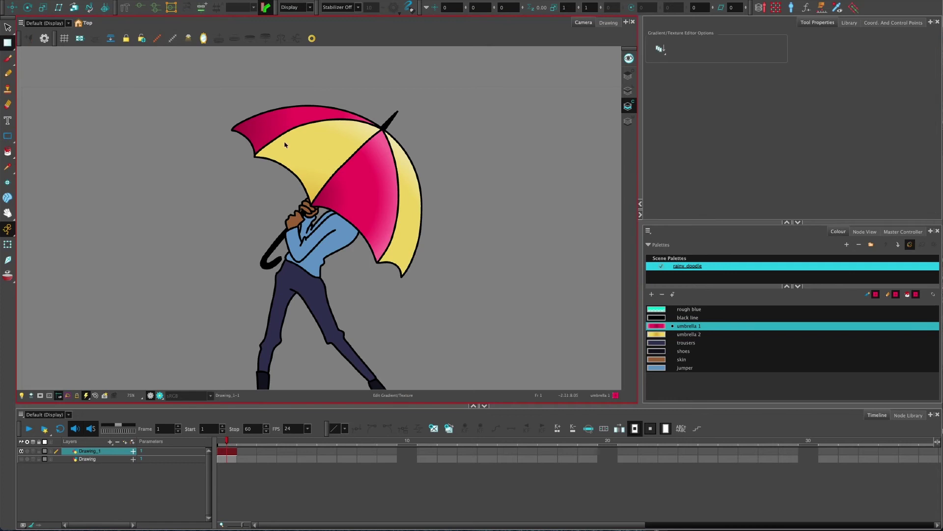
pyautogui.click(364, 200)
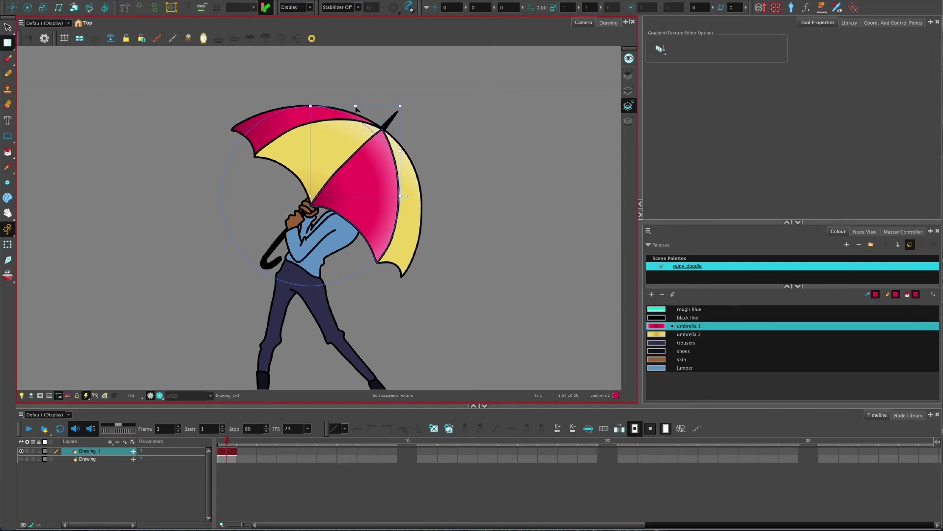
pyautogui.moveTo(399, 107); pyautogui.dragTo(424, 81)
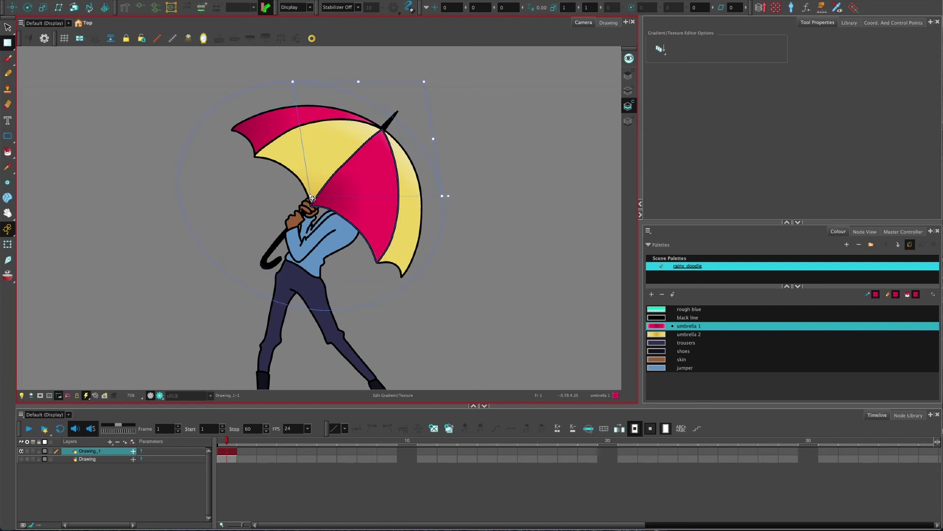
pyautogui.moveTo(313, 198); pyautogui.dragTo(323, 205)
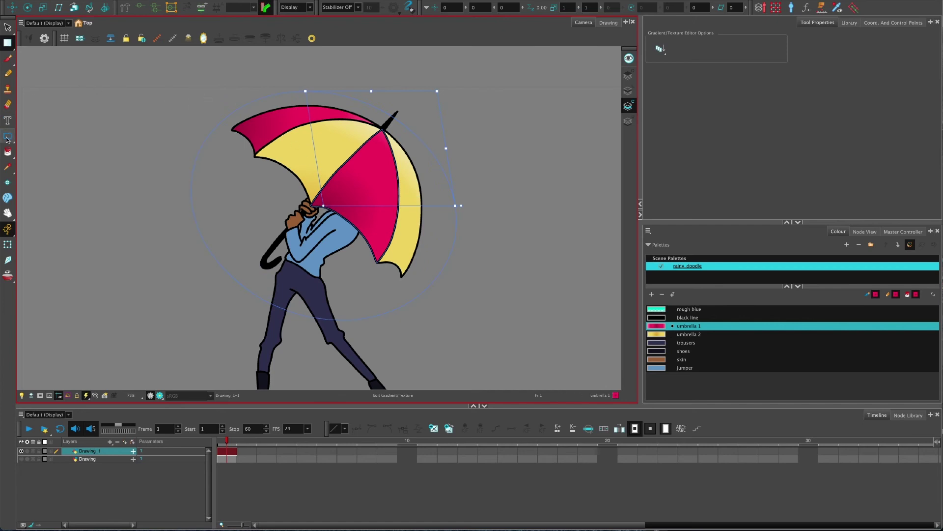
pyautogui.click(8, 151)
pyautogui.click(8, 27)
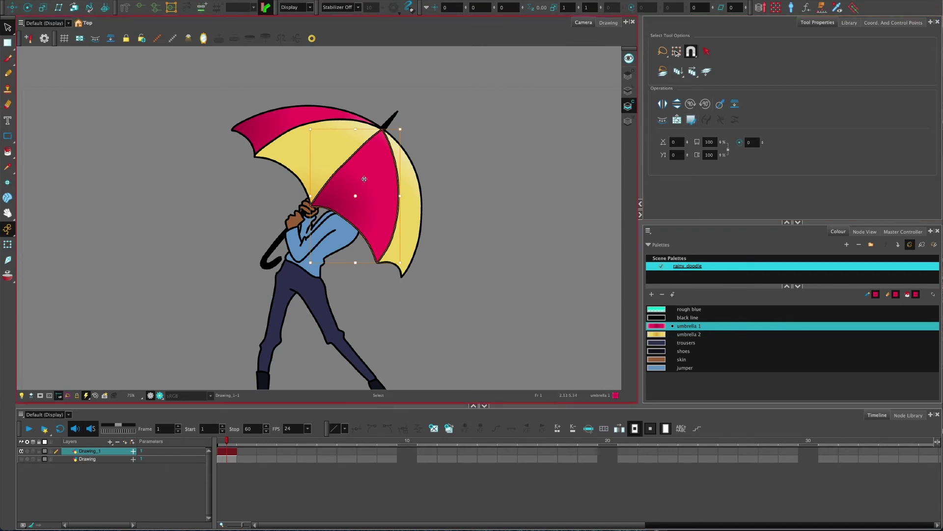
# Step: Repaint a pink panel with umbrella 1 using the stored gradient
pyautogui.click(8, 153)
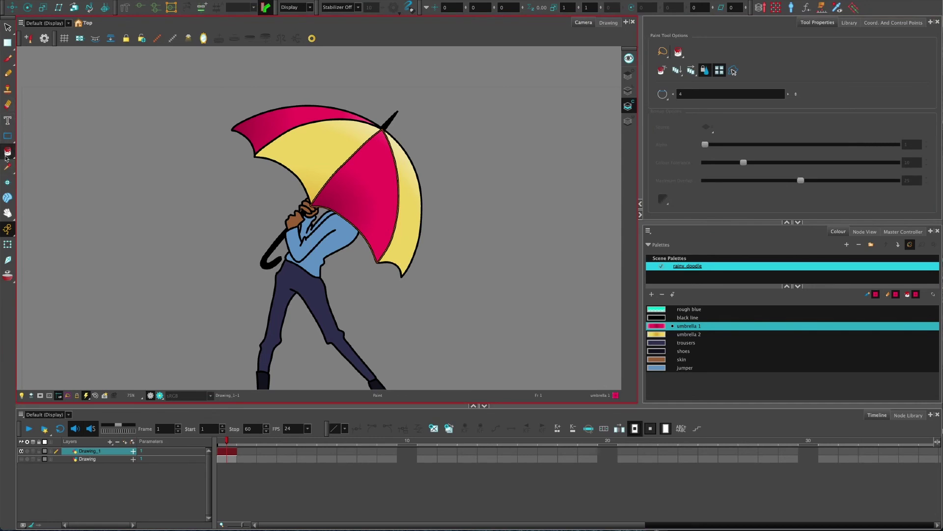
pyautogui.click(720, 72)
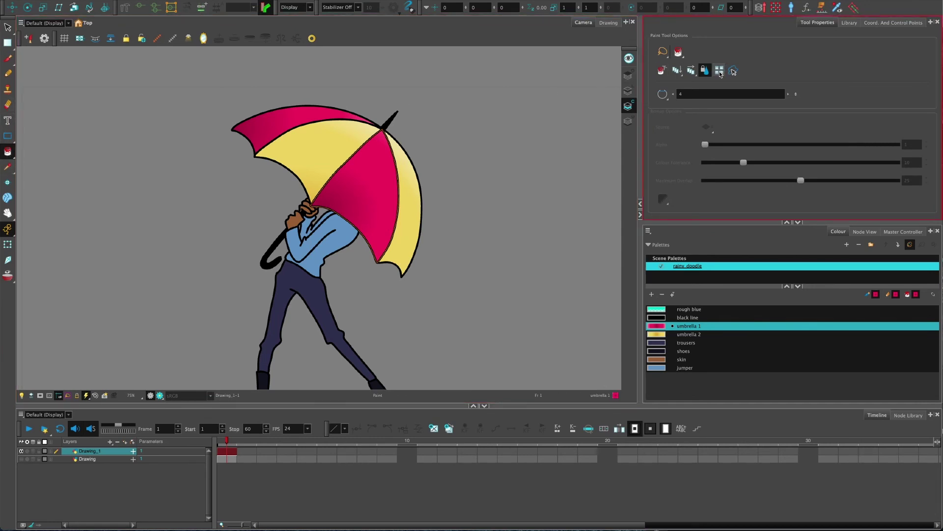
pyautogui.click(275, 127)
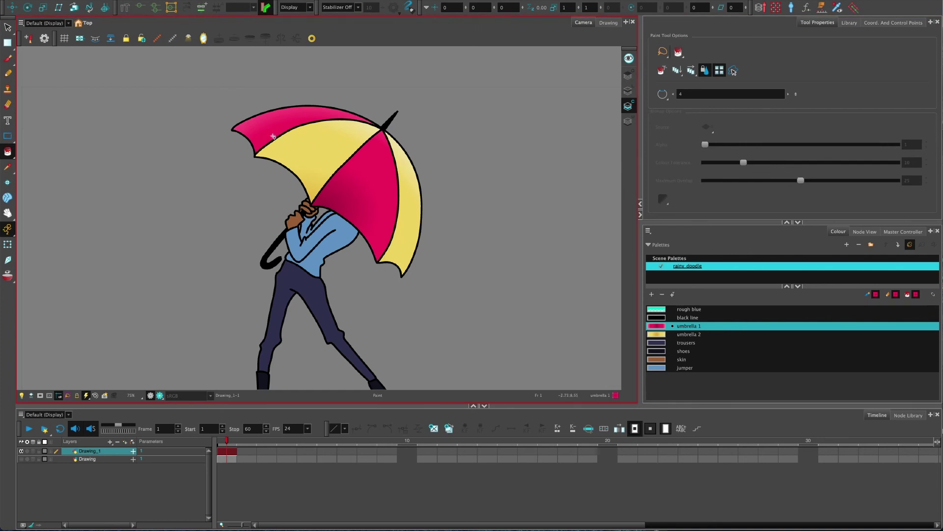
# Step: Enlarge and nudge the pink gradient down-right, then repaint the pink panels with it
pyautogui.click(7, 42)
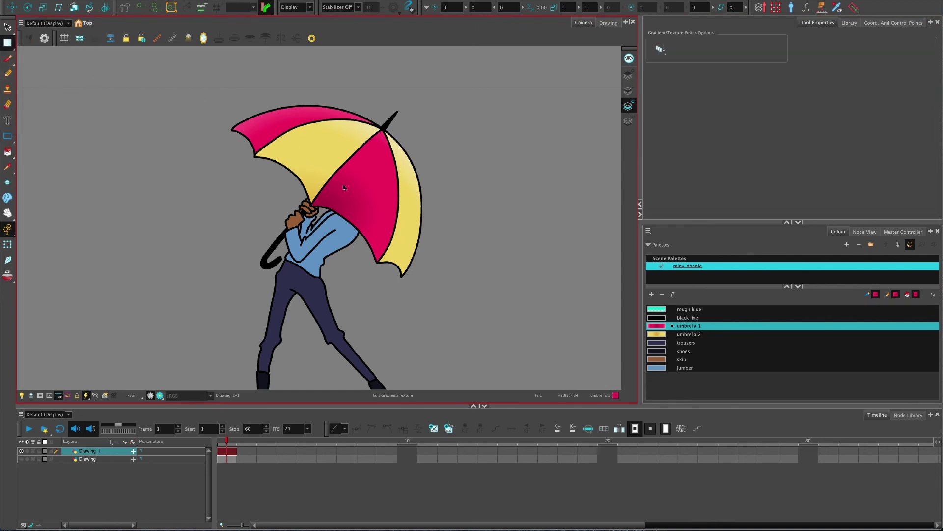
pyautogui.click(370, 204)
pyautogui.moveTo(437, 91); pyautogui.dragTo(450, 61)
pyautogui.moveTo(324, 207); pyautogui.dragTo(329, 212)
pyautogui.click(649, 326)
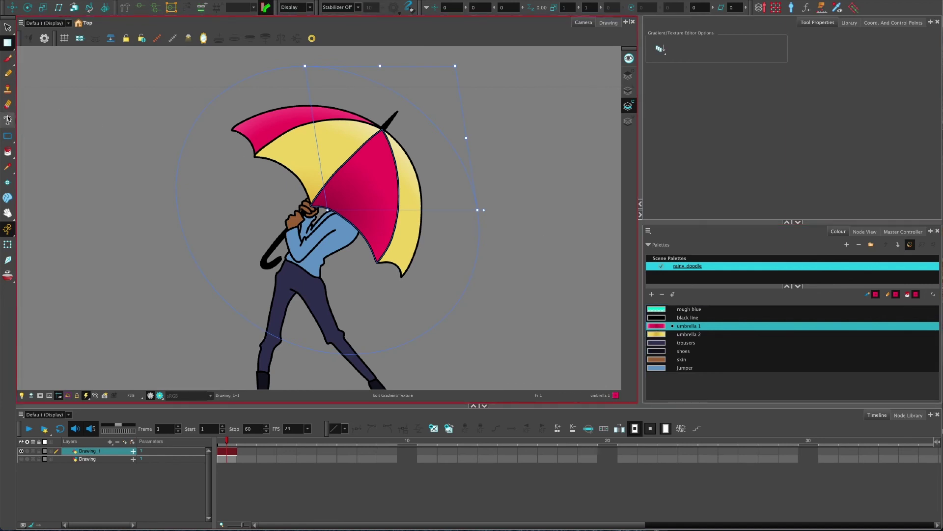
pyautogui.click(8, 27)
pyautogui.click(354, 190)
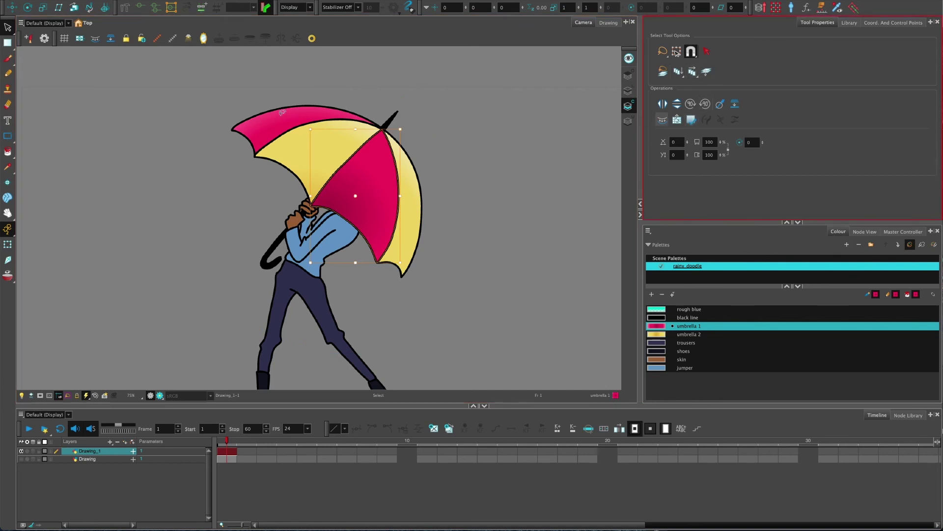
pyautogui.click(8, 151)
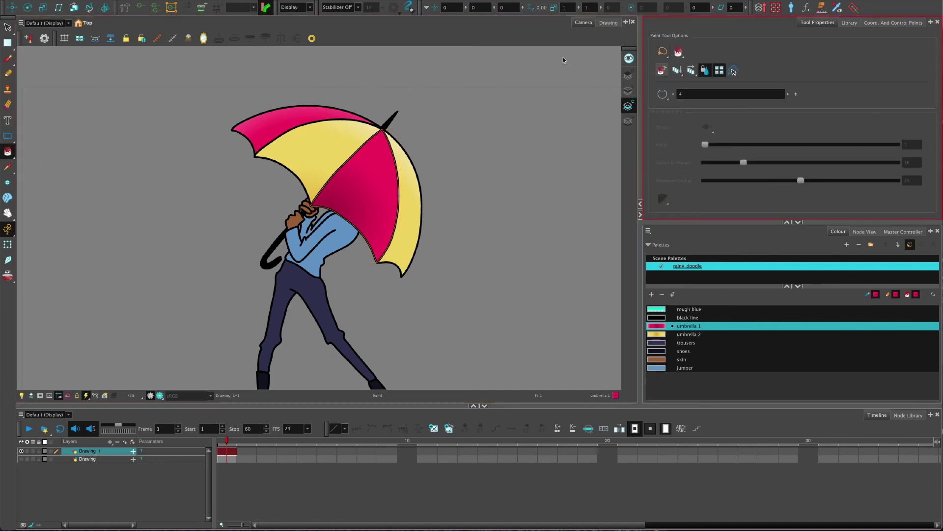
pyautogui.click(277, 124)
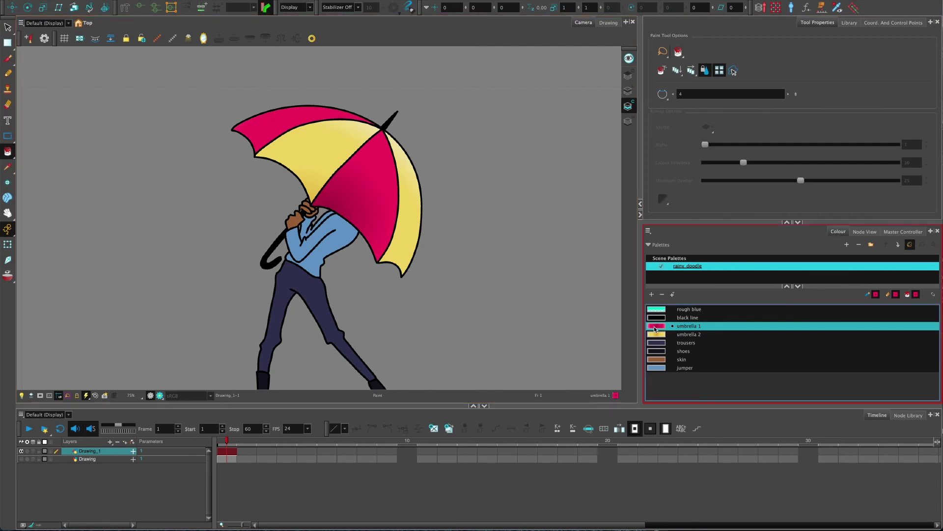
# Step: Move two stops on the umbrella 1 gradient to darken the pink
pyautogui.doubleClick(655, 326)
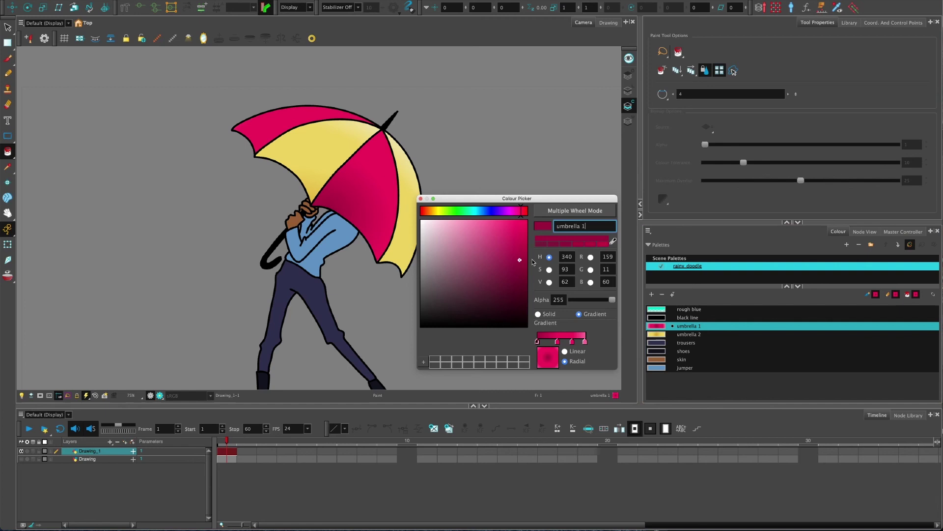
pyautogui.click(559, 342)
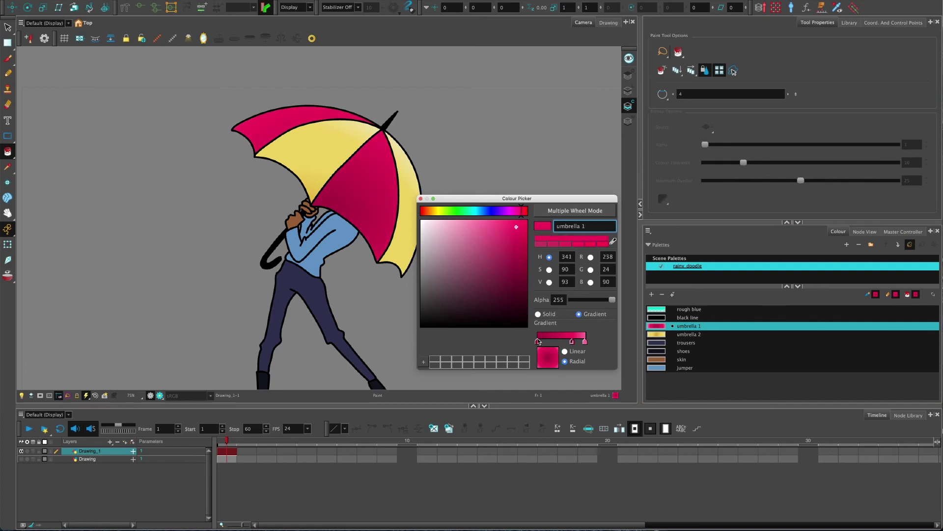
pyautogui.moveTo(537, 342)
pyautogui.mouseDown()
pyautogui.moveTo(554, 342)
pyautogui.moveTo(536, 342)
pyautogui.mouseUp()
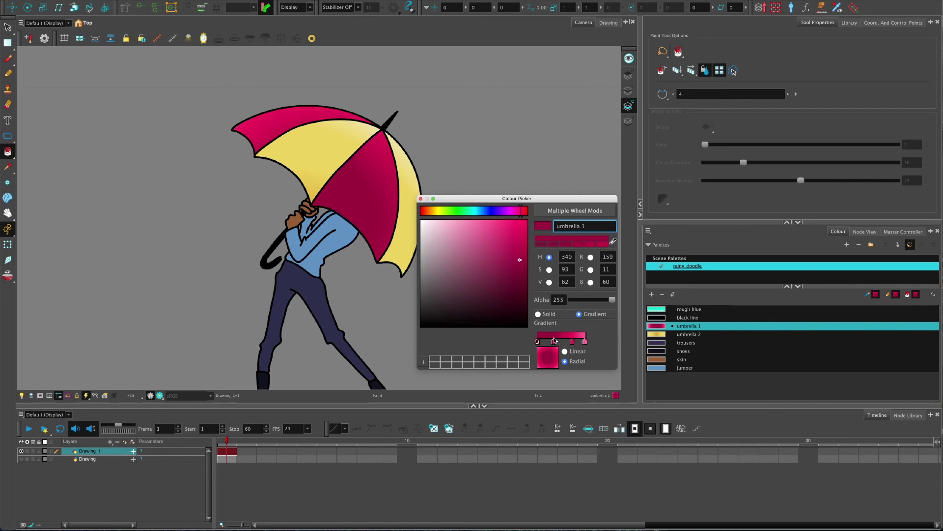
pyautogui.click(573, 342)
pyautogui.moveTo(564, 342); pyautogui.dragTo(570, 342)
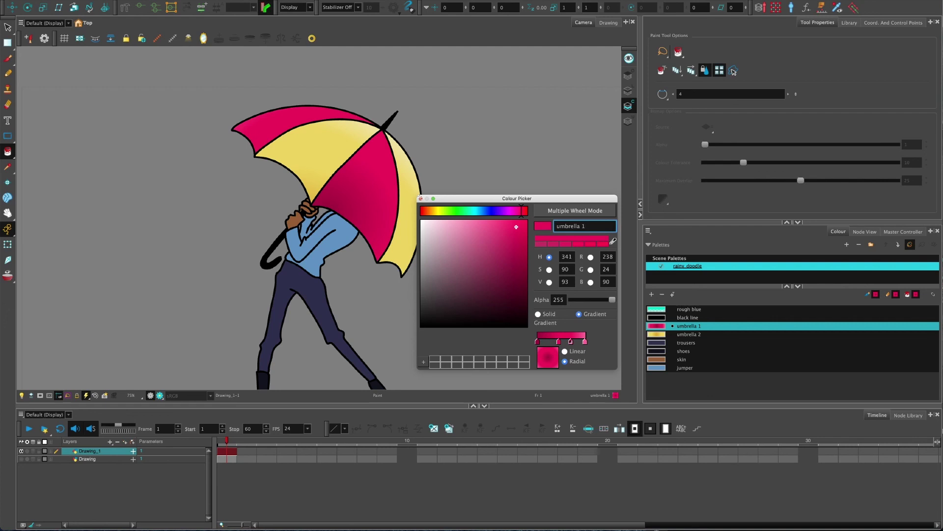
pyautogui.click(421, 198)
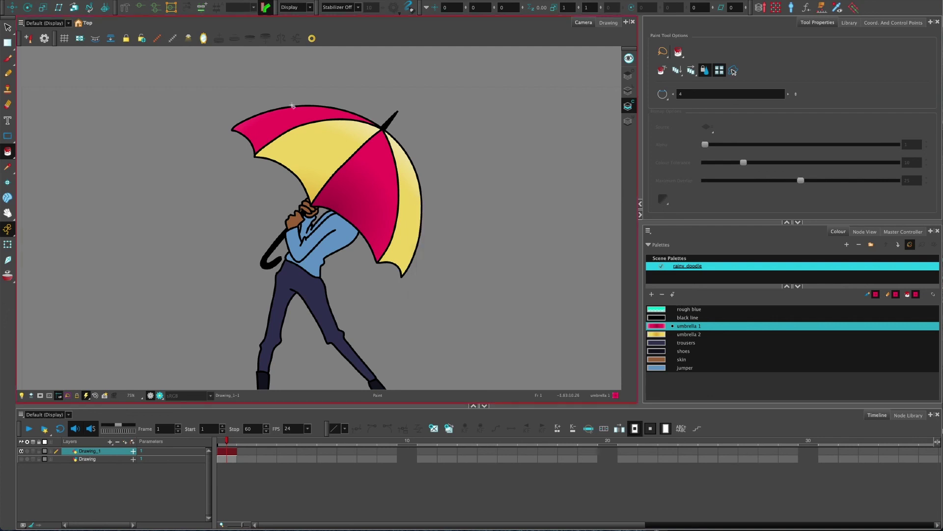